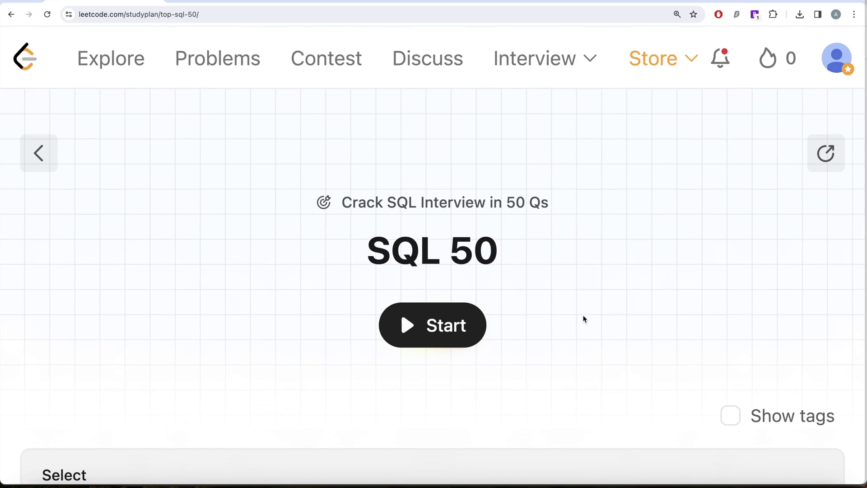
pyautogui.scroll(-2, 584, 319)
pyautogui.scroll(-3, 584, 319)
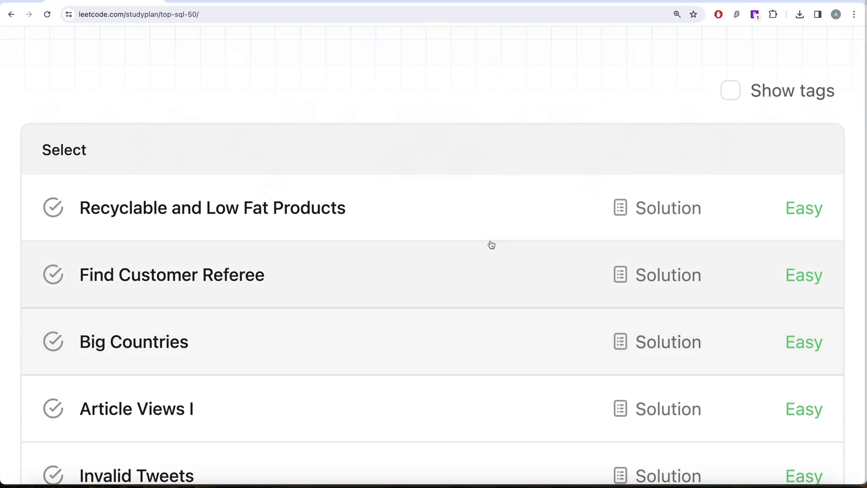
pyautogui.scroll(-5, 244, 229)
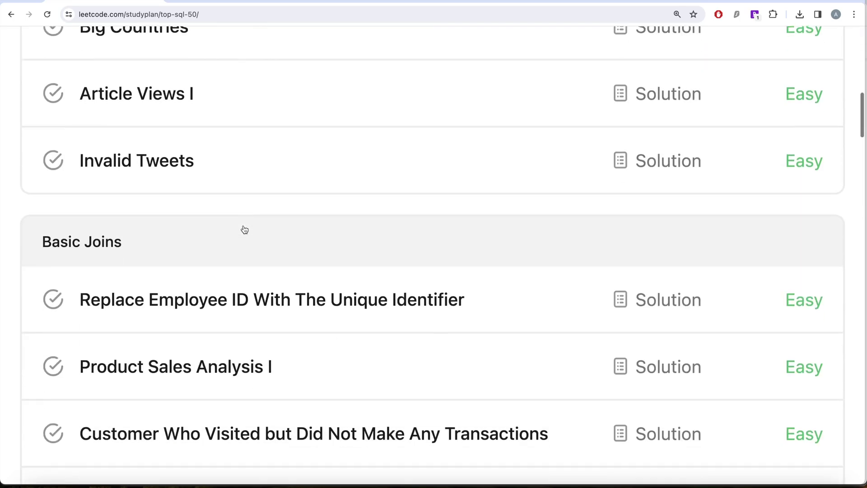
pyautogui.scroll(-2, 244, 228)
pyautogui.scroll(-5, 217, 271)
pyautogui.scroll(-2, 216, 271)
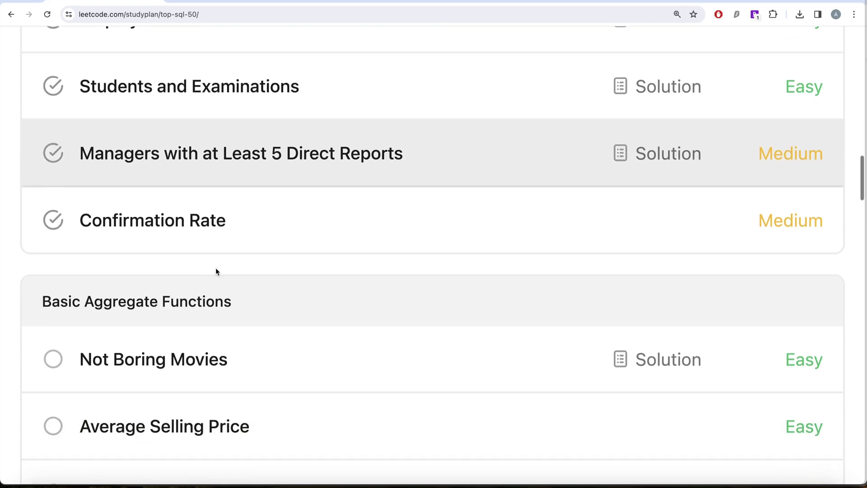
pyautogui.scroll(-2, 218, 271)
pyautogui.scroll(-2, 220, 188)
pyautogui.scroll(-3, 226, 192)
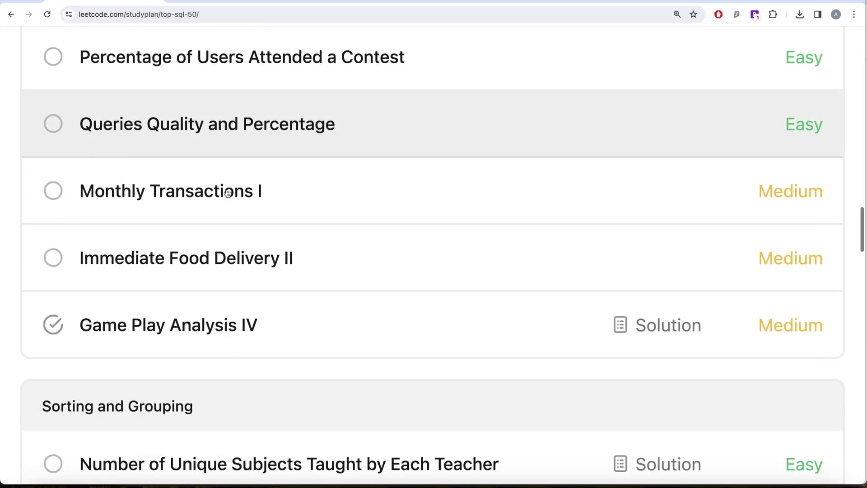
pyautogui.scroll(-3, 227, 192)
pyautogui.scroll(-3, 197, 181)
pyautogui.scroll(-3, 197, 180)
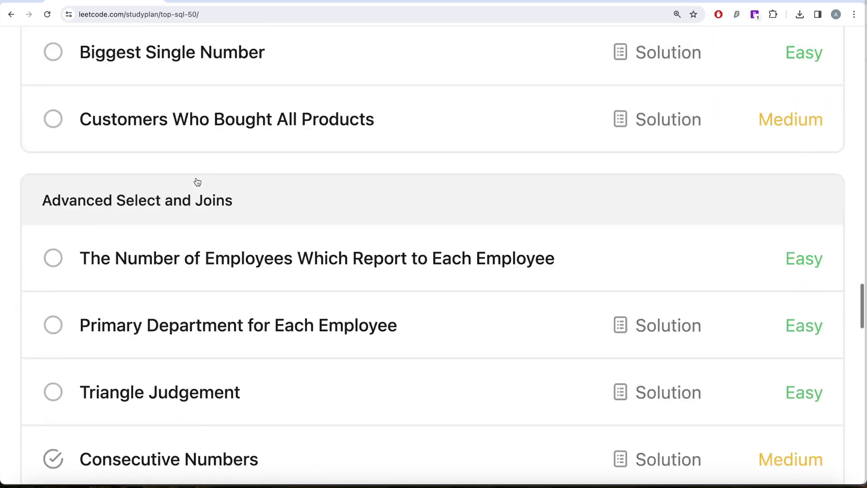
pyautogui.scroll(-2, 196, 180)
pyautogui.scroll(-1, 152, 132)
pyautogui.scroll(-6, 230, 137)
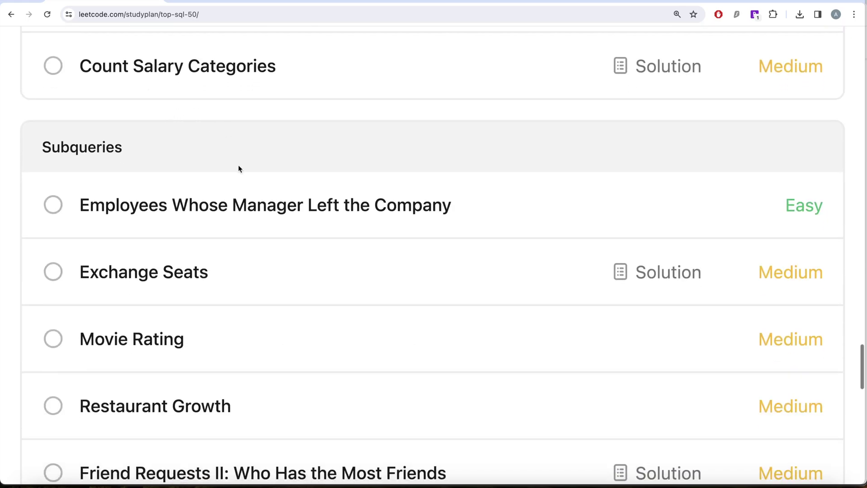
pyautogui.scroll(-2, 238, 169)
pyautogui.scroll(-6, 246, 209)
pyautogui.scroll(1, 203, 193)
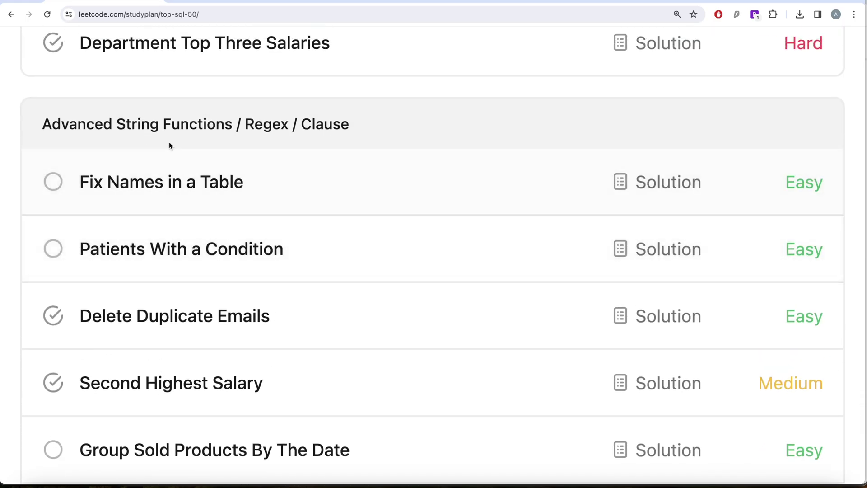
pyautogui.scroll(3, 353, 143)
pyautogui.scroll(7, 352, 140)
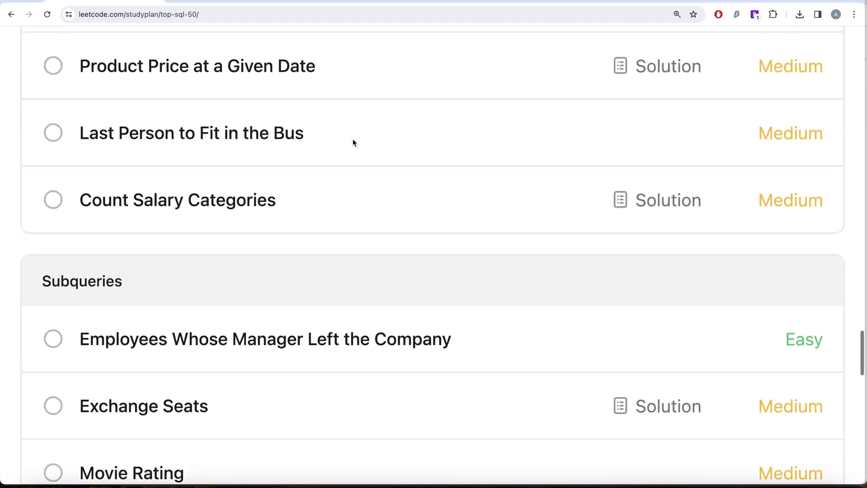
pyautogui.scroll(4, 353, 140)
pyautogui.scroll(5, 354, 144)
pyautogui.scroll(2, 355, 143)
pyautogui.scroll(3, 354, 139)
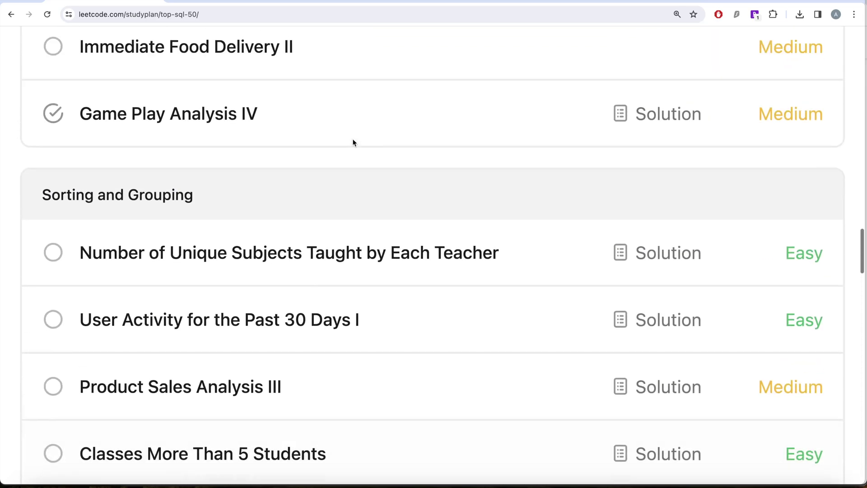
pyautogui.scroll(3, 353, 140)
pyautogui.scroll(7, 353, 141)
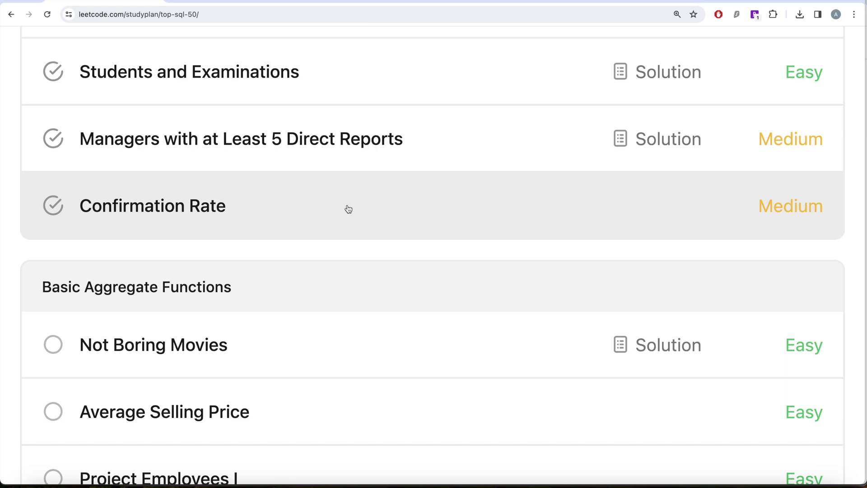
pyautogui.scroll(-1, 347, 210)
pyautogui.scroll(-1, 347, 207)
pyautogui.scroll(-1, 347, 208)
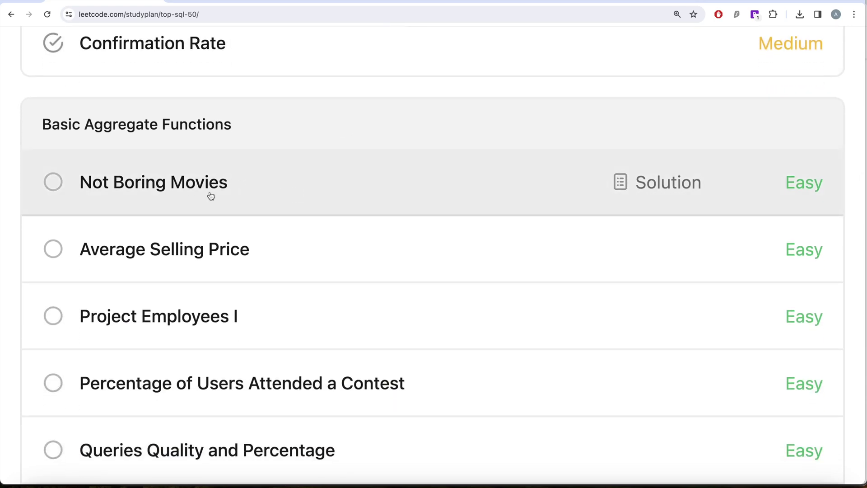
# Open the Not Boring Movies problem and reveal which companies asked it
pyautogui.click(186, 199)
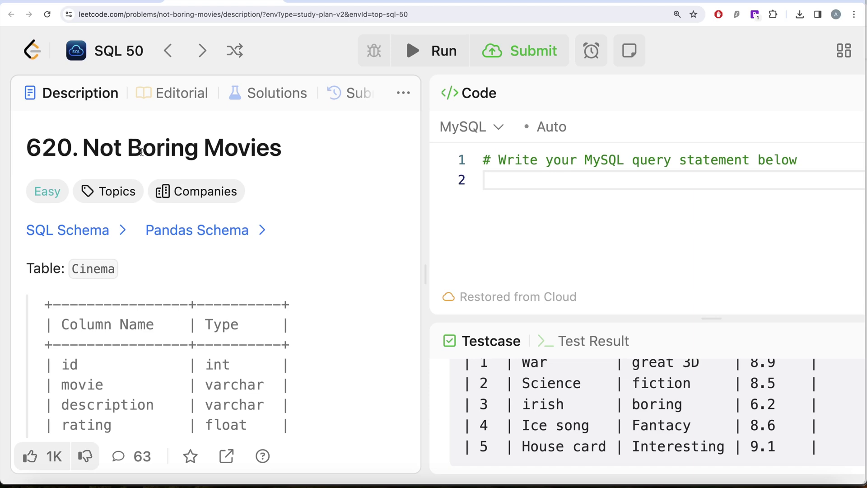
pyautogui.click(209, 198)
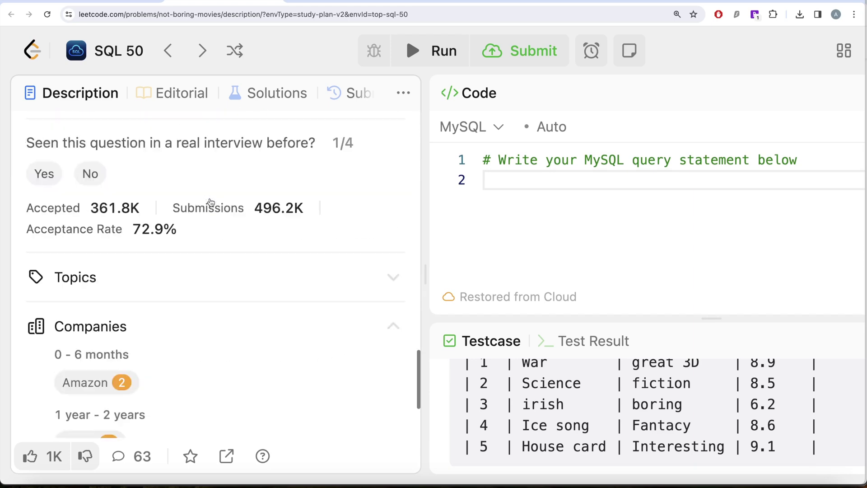
pyautogui.scroll(-3, 210, 203)
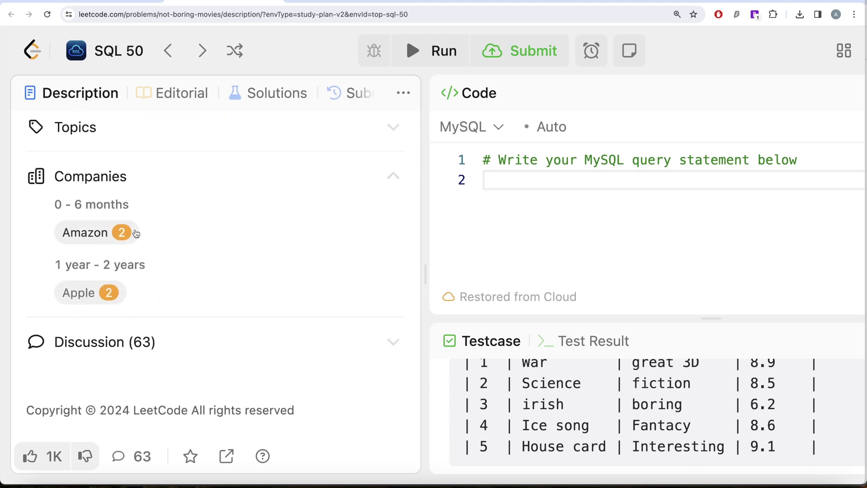
pyautogui.scroll(15, 242, 242)
pyautogui.scroll(-2, 242, 241)
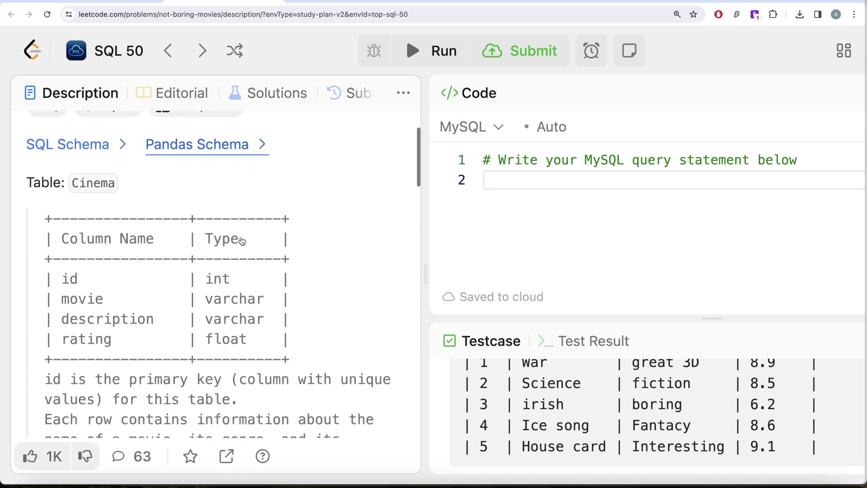
pyautogui.scroll(2, 242, 241)
pyautogui.scroll(-2, 178, 262)
pyautogui.scroll(-2, 178, 259)
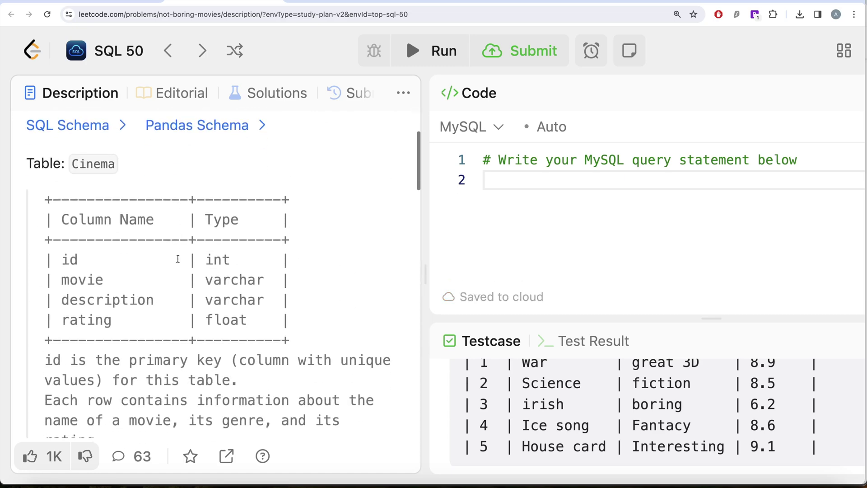
pyautogui.scroll(-1, 136, 255)
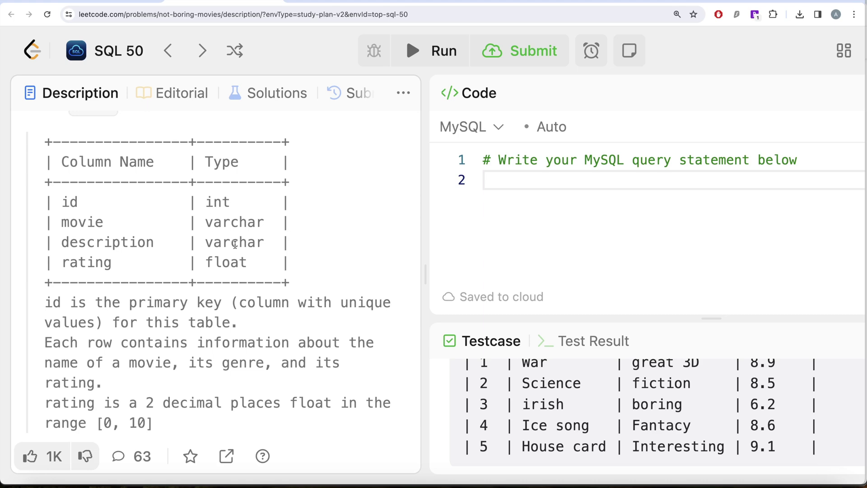
pyautogui.scroll(-3, 230, 270)
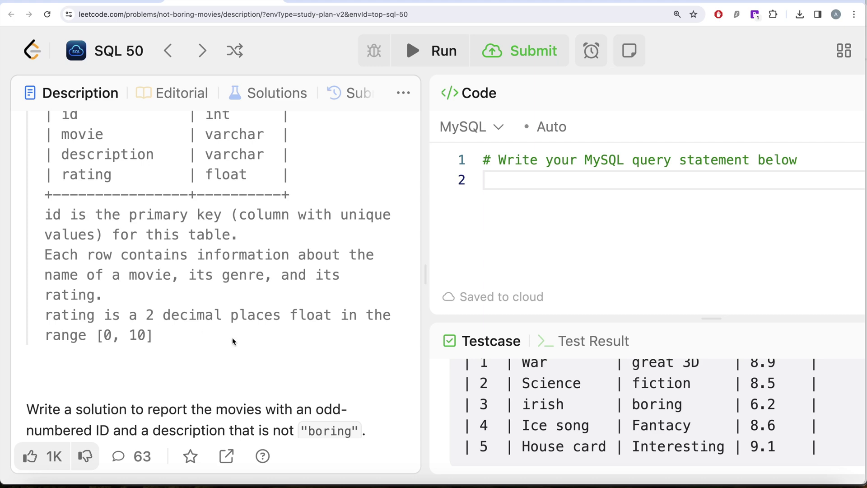
pyautogui.scroll(-1, 176, 338)
pyautogui.scroll(-3, 203, 339)
pyautogui.scroll(-1, 233, 341)
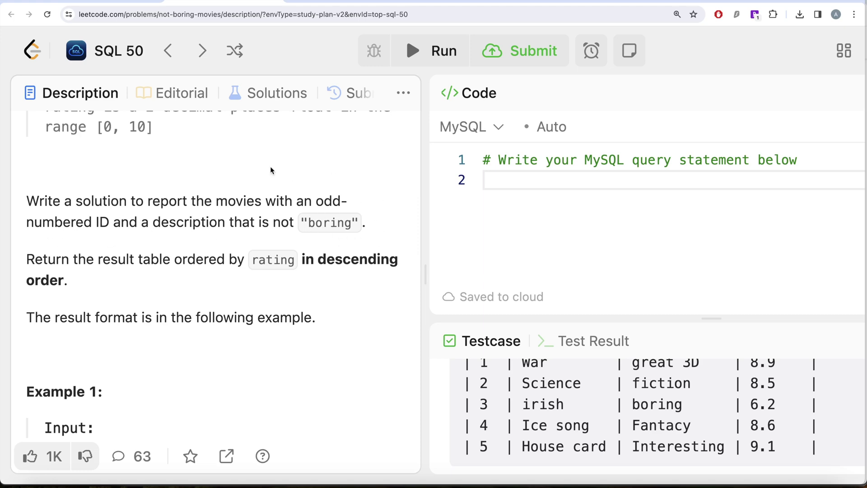
pyautogui.scroll(-2, 298, 196)
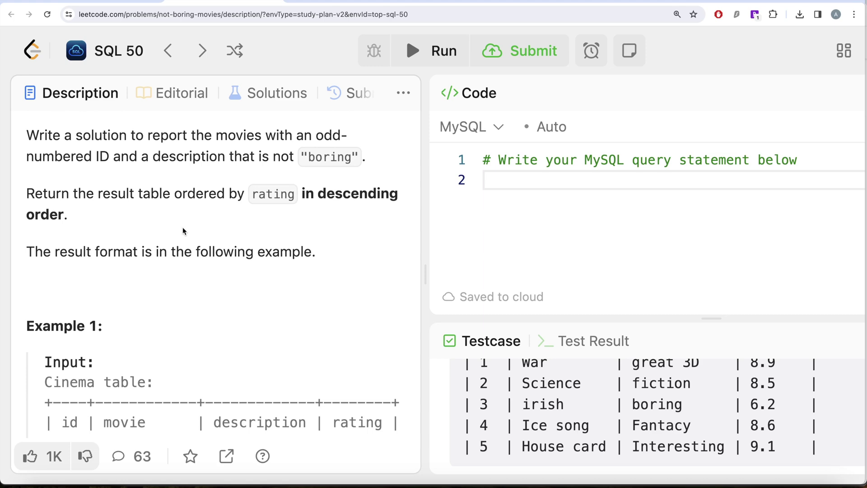
pyautogui.scroll(-2, 182, 231)
pyautogui.scroll(-2, 183, 230)
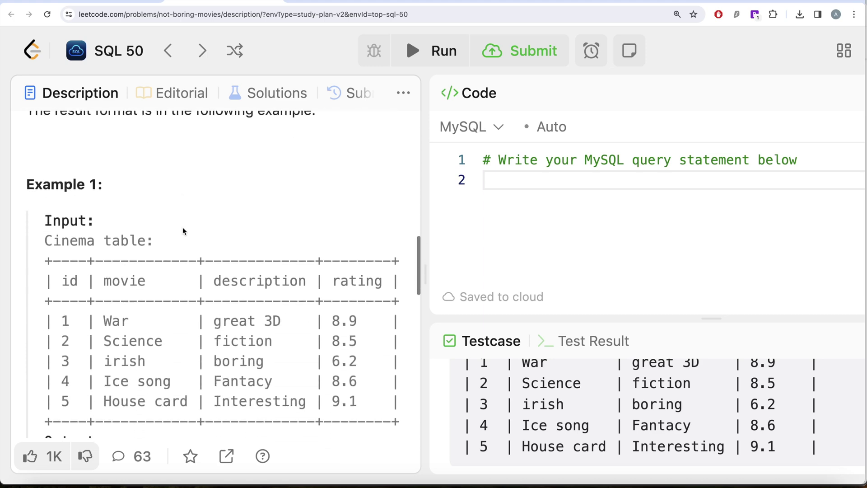
pyautogui.scroll(-1, 182, 231)
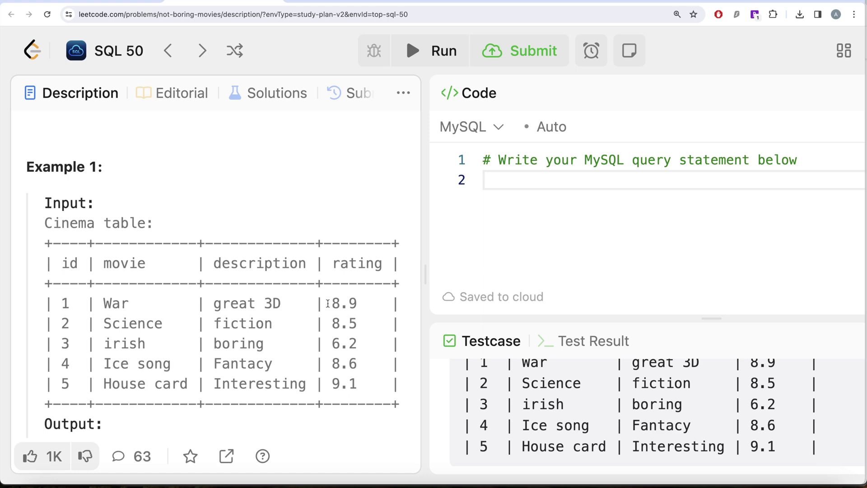
pyautogui.scroll(-3, 358, 295)
pyautogui.scroll(-3, 357, 295)
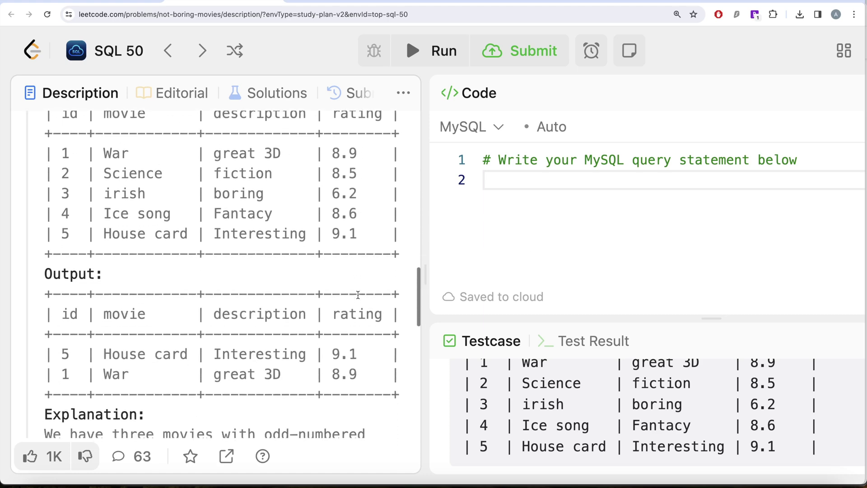
pyautogui.scroll(-1, 358, 294)
pyautogui.scroll(2, 357, 295)
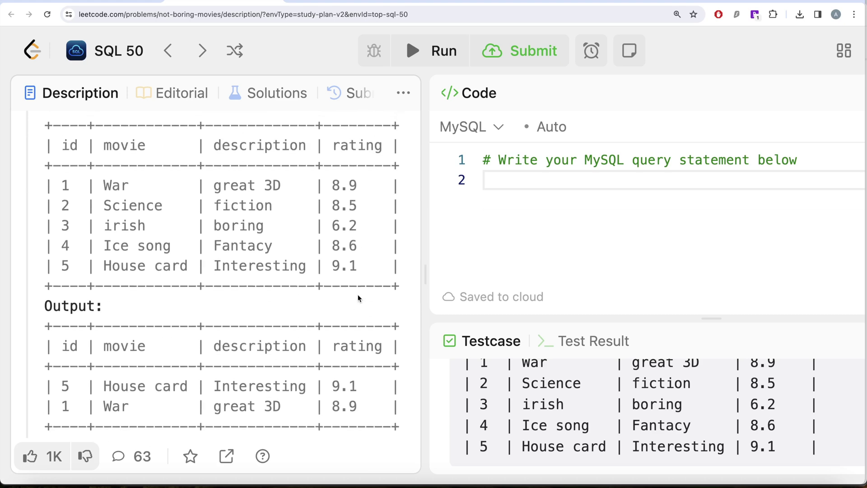
pyautogui.scroll(4, 359, 299)
pyautogui.scroll(2, 362, 297)
pyautogui.scroll(-1, 369, 294)
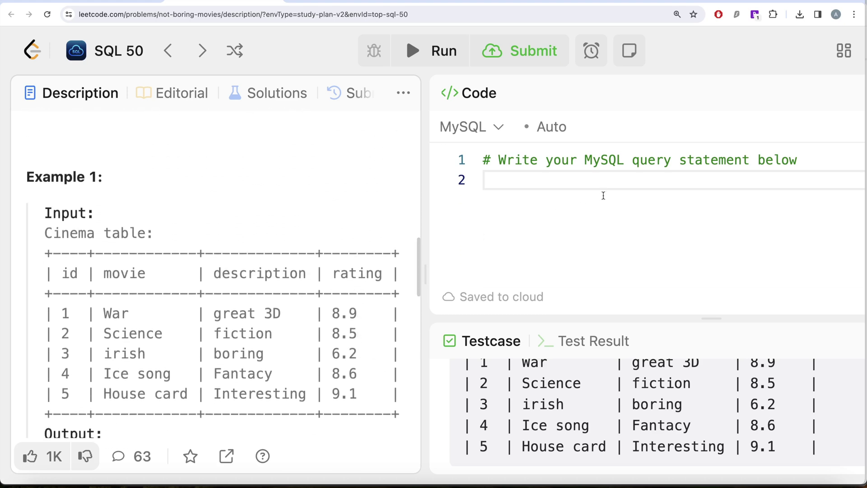
# Write WHERE id % 2 = 1 on line 4, correcting the slash typo back to %
pyautogui.click(572, 175)
pyautogui.press('Return')
pyautogui.write('FR')
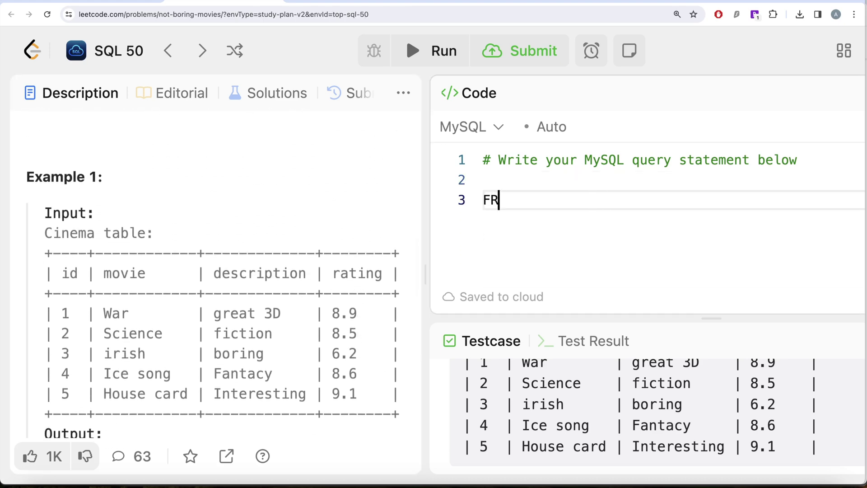
pyautogui.write('OM Cinema')
pyautogui.press('Return')
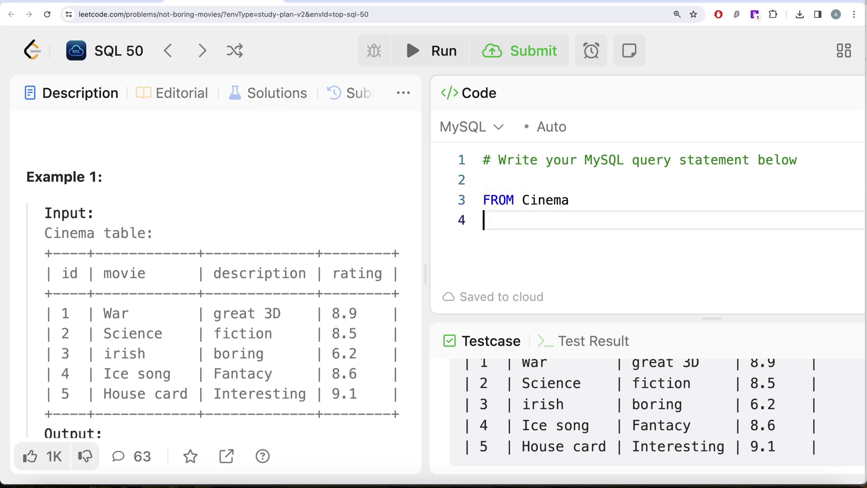
pyautogui.write('W')
pyautogui.write('HERE')
pyautogui.write('id %')
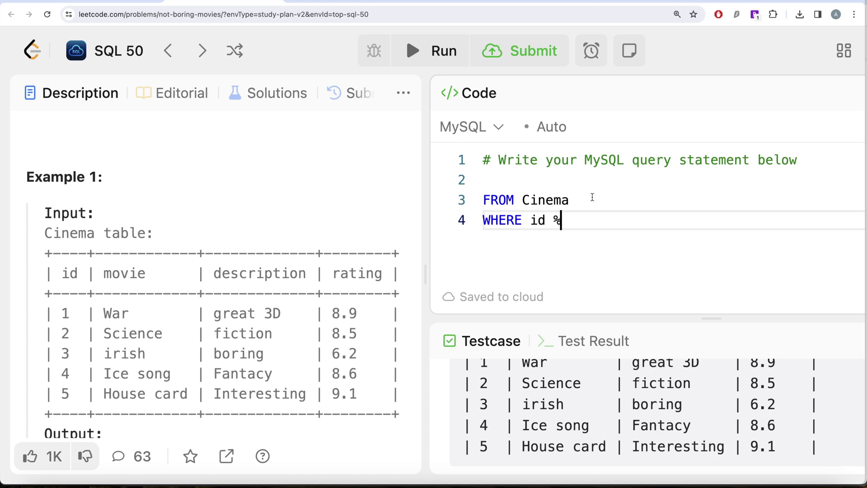
pyautogui.write(' 2 = ')
pyautogui.write('1')
pyautogui.click(562, 219)
pyautogui.press('BackSpace')
pyautogui.write('/')
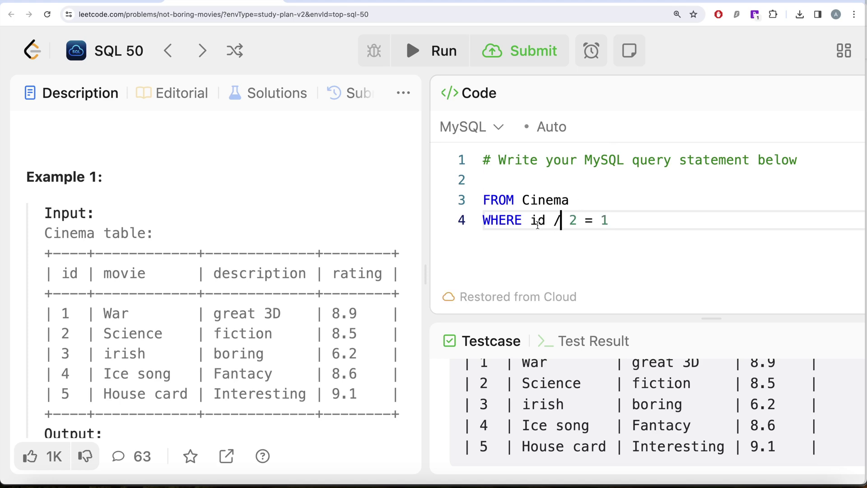
pyautogui.press('BackSpace')
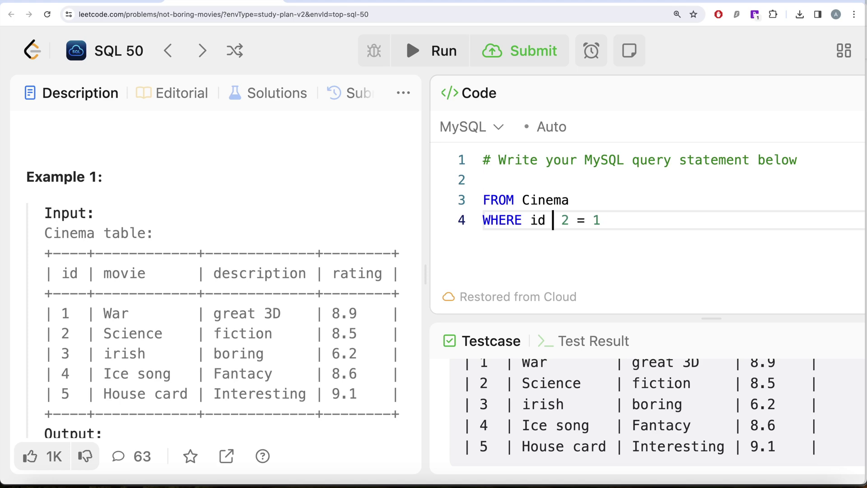
pyautogui.write('%')
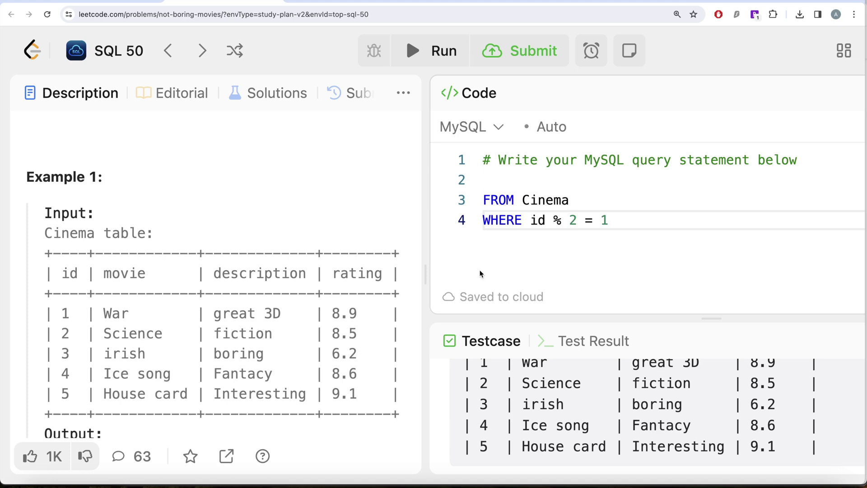
pyautogui.click(616, 219)
# Add a line with AND LOWER(description) NOT LIKE '%boring%' below the odd-id condition
pyautogui.press('Return')
pyautogui.write('AN')
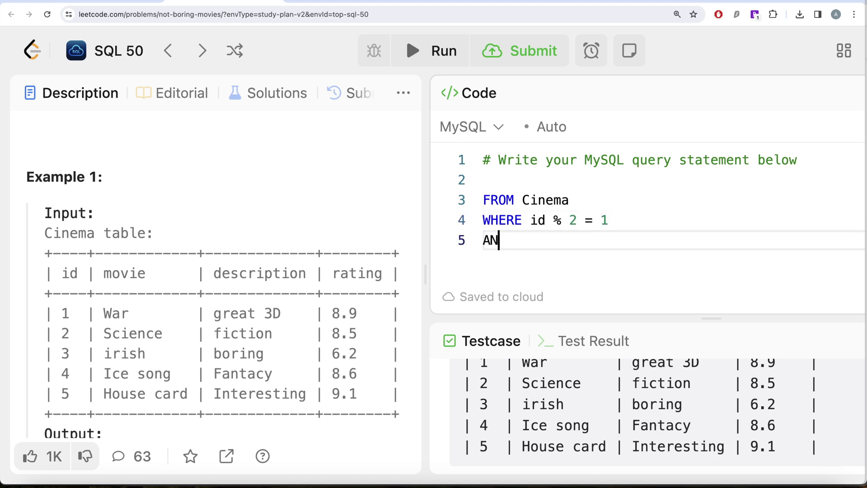
pyautogui.write('D')
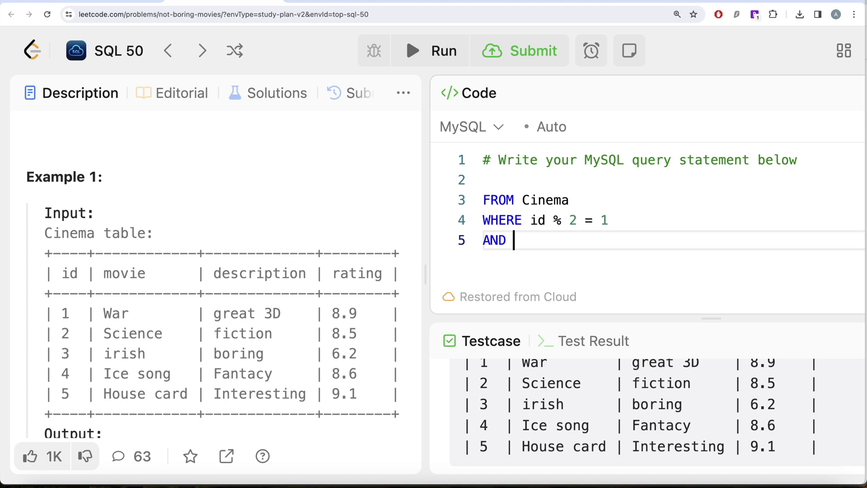
pyautogui.write('LOWER')
pyautogui.write('(descr')
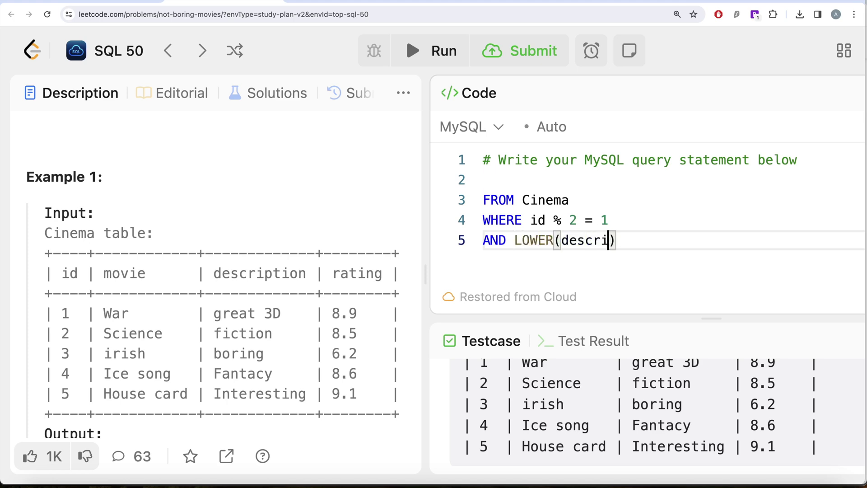
pyautogui.write('iption)')
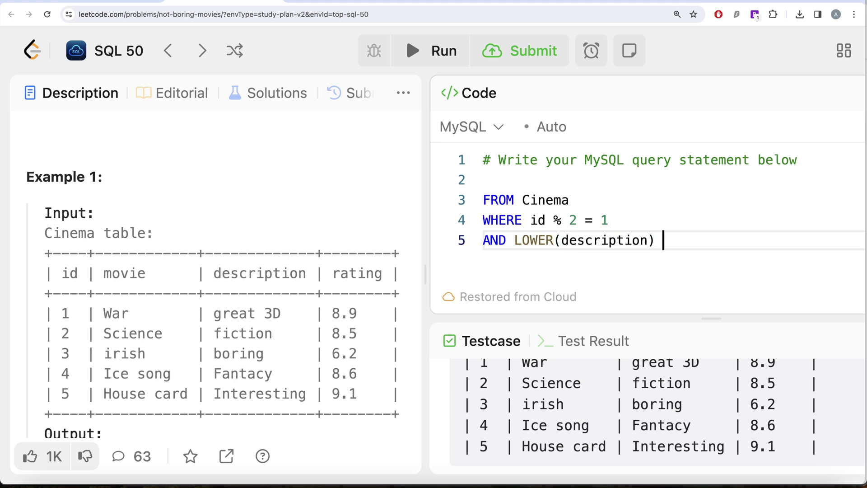
pyautogui.write(' NOT ')
pyautogui.write('LIKE ')
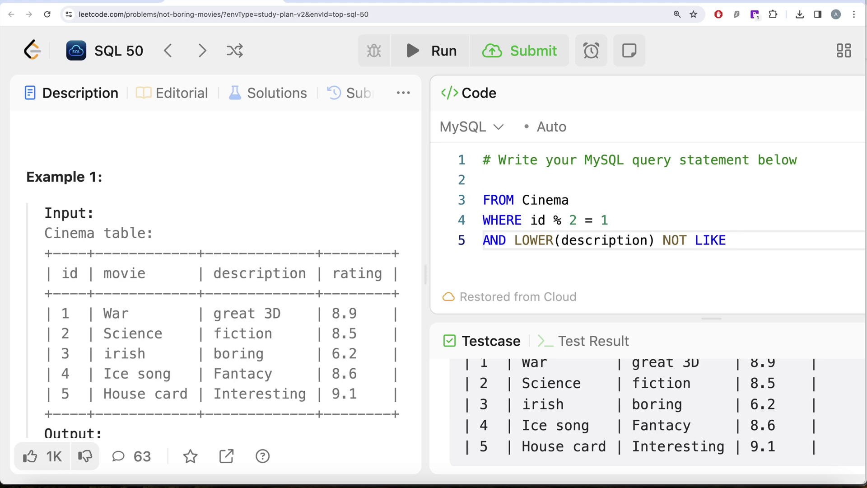
pyautogui.write("'")
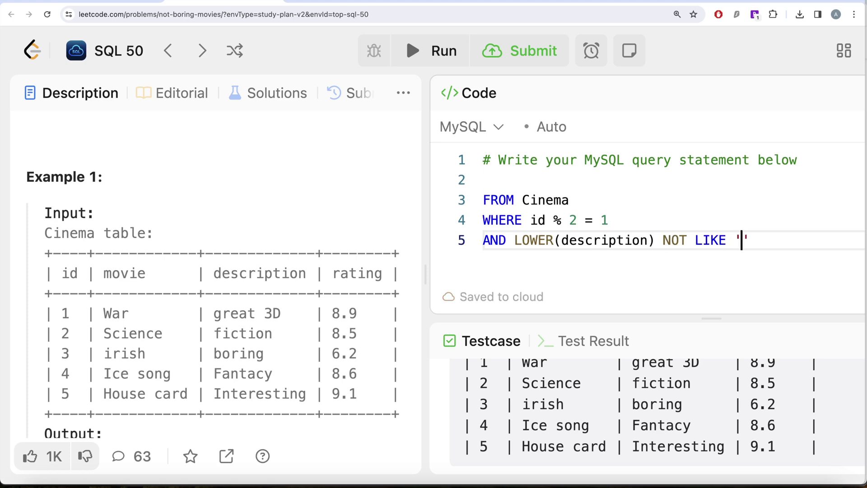
pyautogui.write('%boring%')
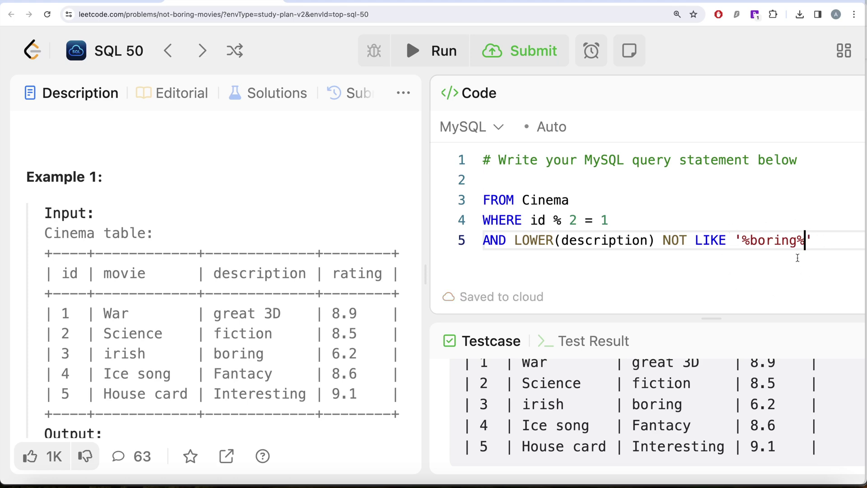
pyautogui.scroll(5, 265, 206)
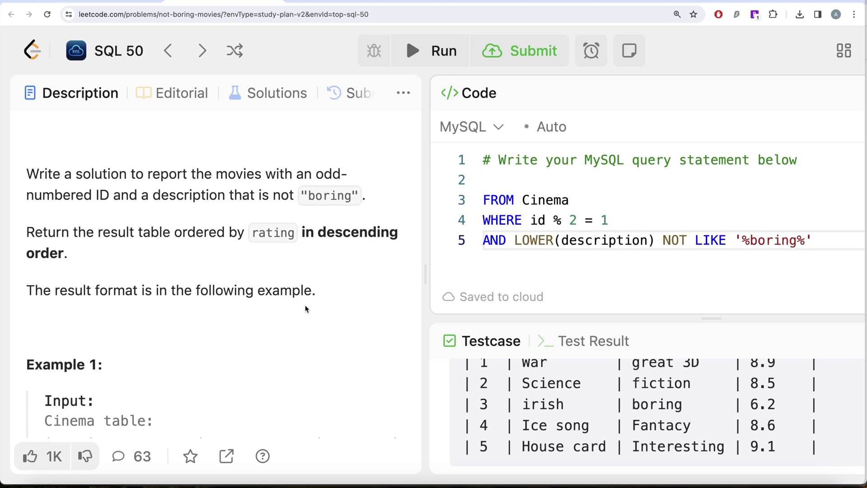
pyautogui.scroll(-3, 305, 310)
pyautogui.scroll(-3, 305, 309)
pyautogui.scroll(-2, 305, 306)
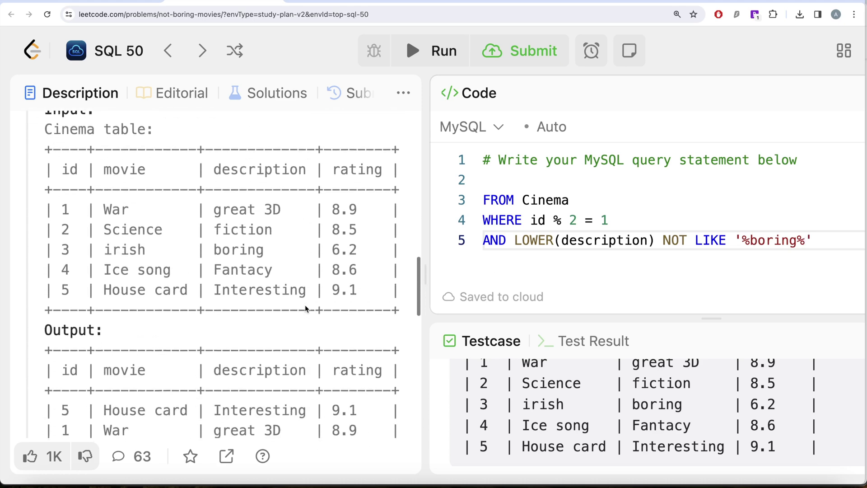
# Add SELECT * on line 2 and ORDER BY rating DESC on line 6, then run it
pyautogui.click(495, 180)
pyautogui.write('SE')
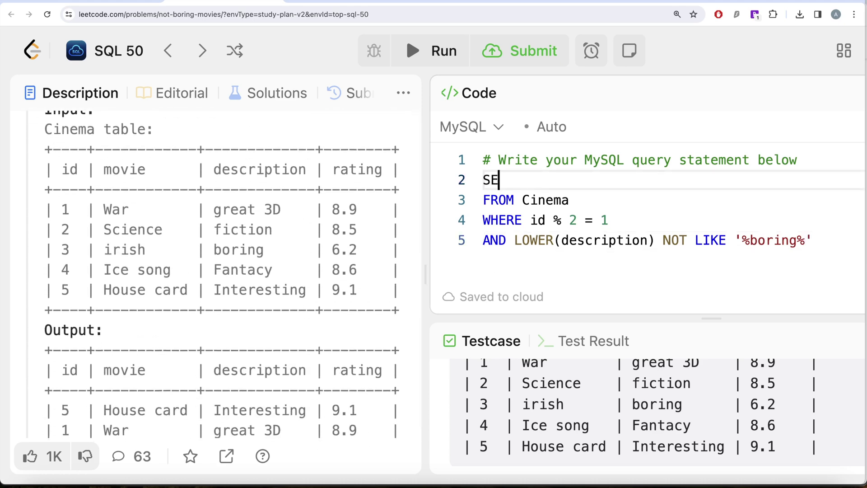
pyautogui.write('LECT *')
pyautogui.scroll(1, 275, 230)
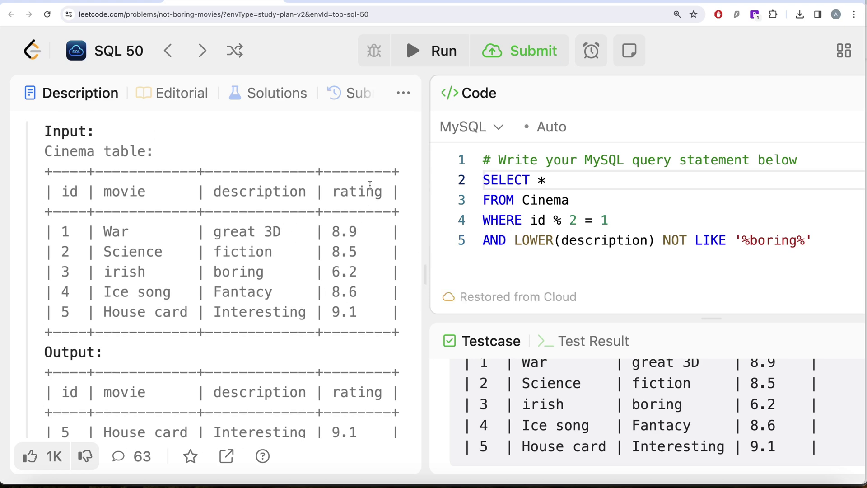
pyautogui.click(822, 240)
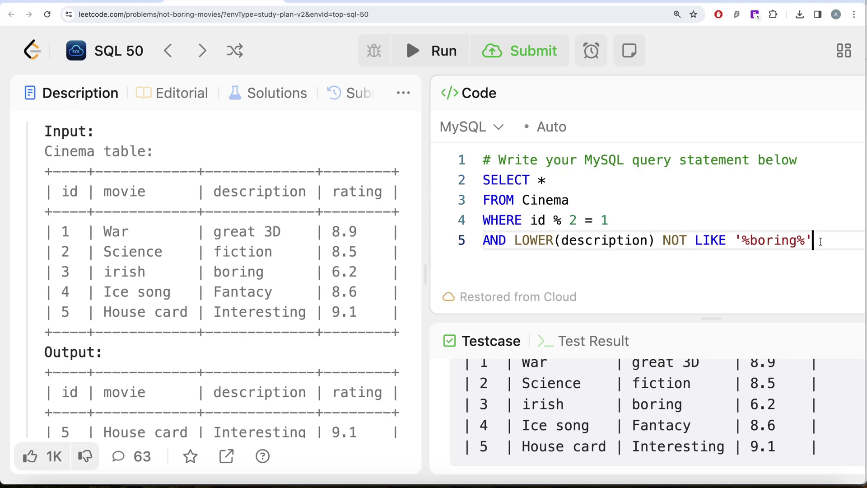
pyautogui.press('Return')
pyautogui.write('ORDER BY rati')
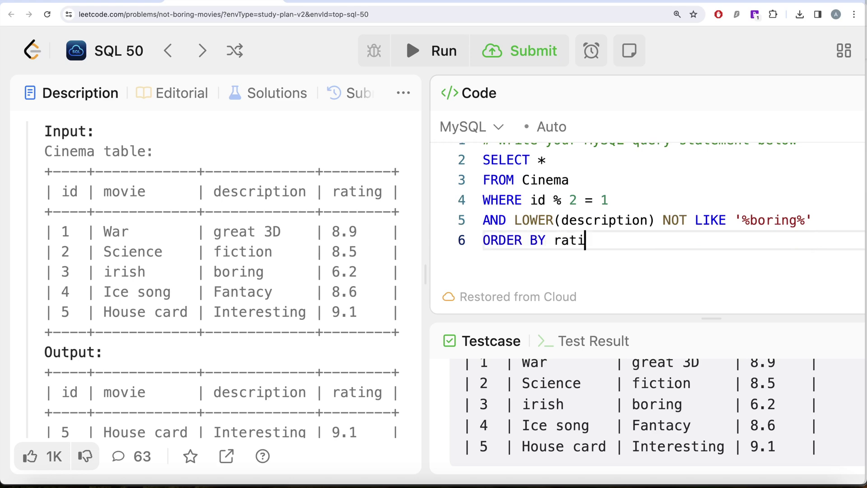
pyautogui.write('ng DESC')
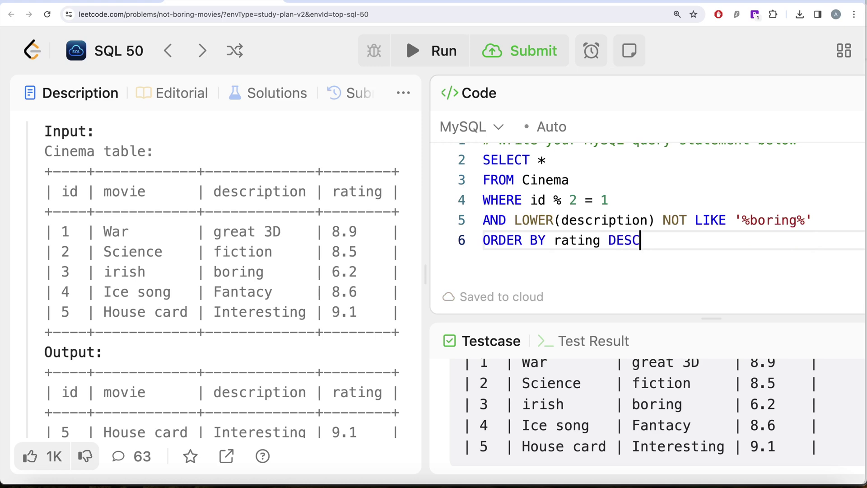
pyautogui.write(';')
pyautogui.scroll(1, 742, 243)
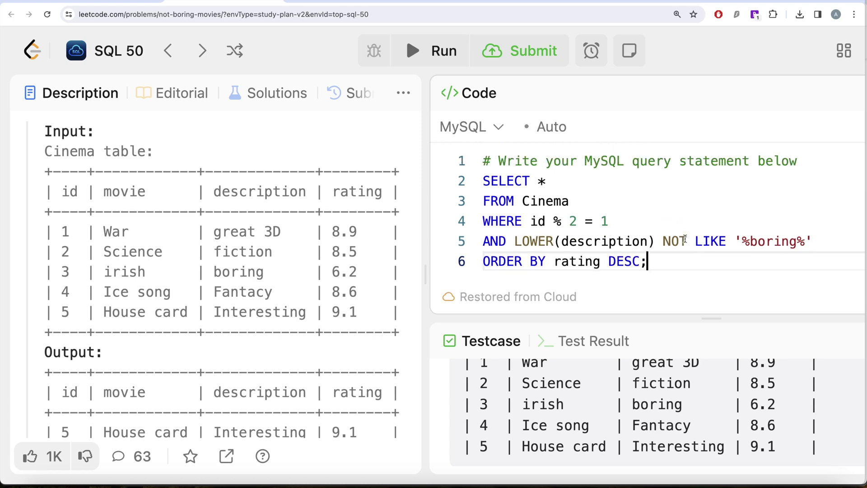
pyautogui.click(444, 49)
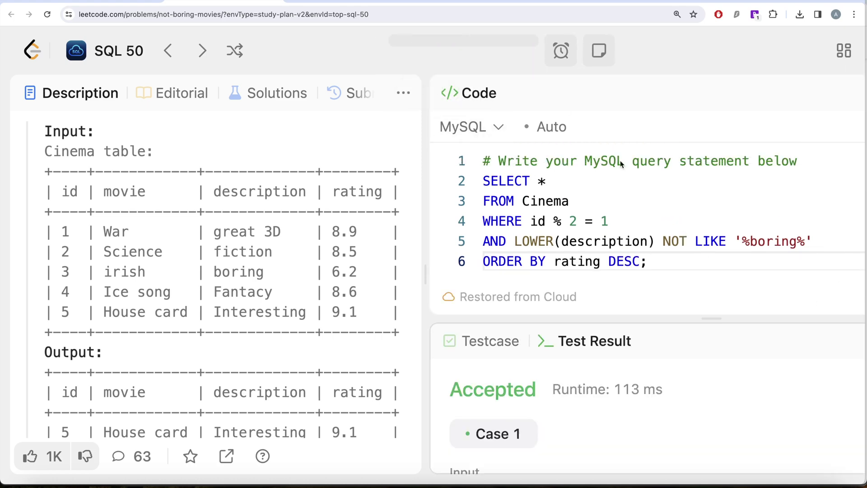
pyautogui.scroll(-2, 648, 399)
pyautogui.scroll(-3, 648, 399)
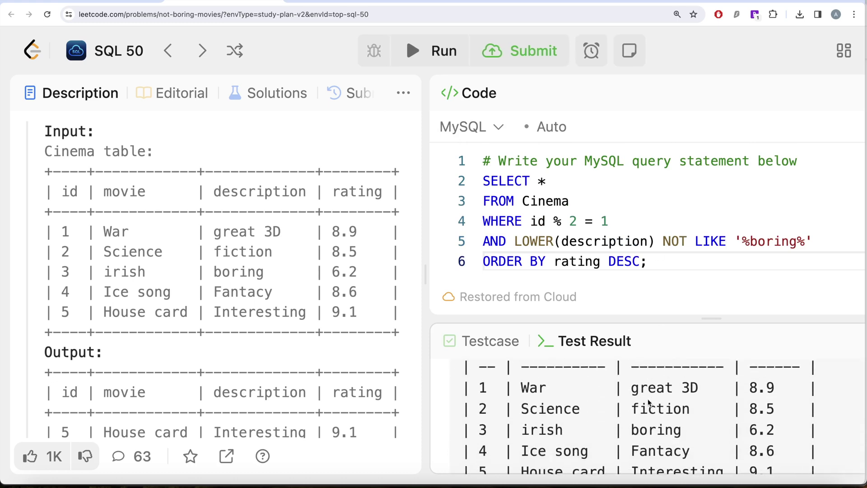
pyautogui.scroll(-3, 648, 400)
pyautogui.scroll(-3, 648, 399)
pyautogui.scroll(-1, 648, 399)
pyautogui.scroll(-2, 649, 398)
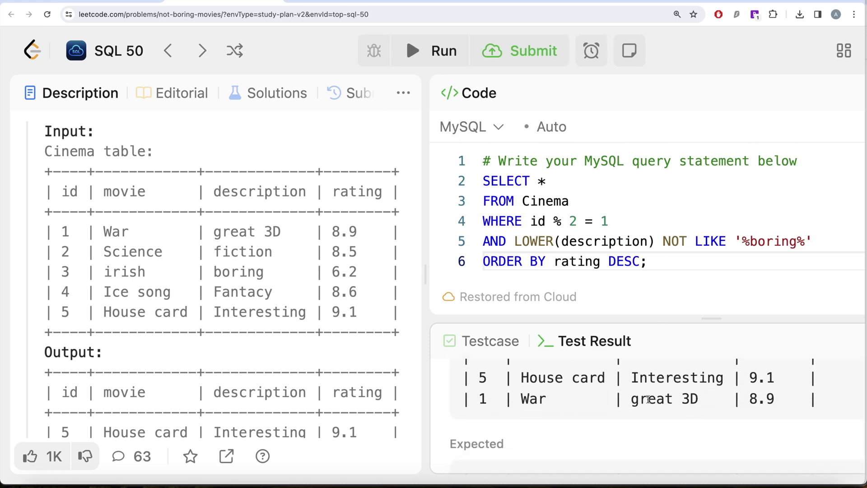
pyautogui.scroll(-3, 648, 399)
pyautogui.scroll(-1, 648, 399)
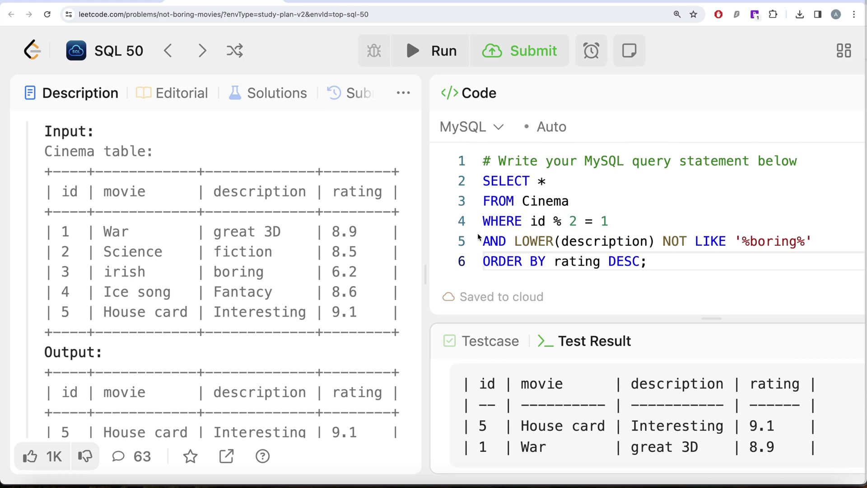
# Submit the query, which is Accepted in 448 ms, beating 47.51% of MySQL users
pyautogui.click(527, 54)
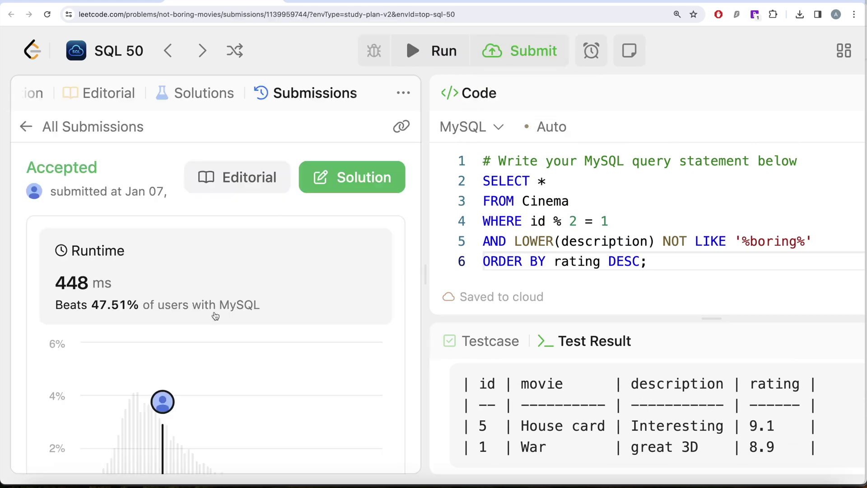
# Return from the accepted submission to the Not Boring Movies description
pyautogui.click(31, 95)
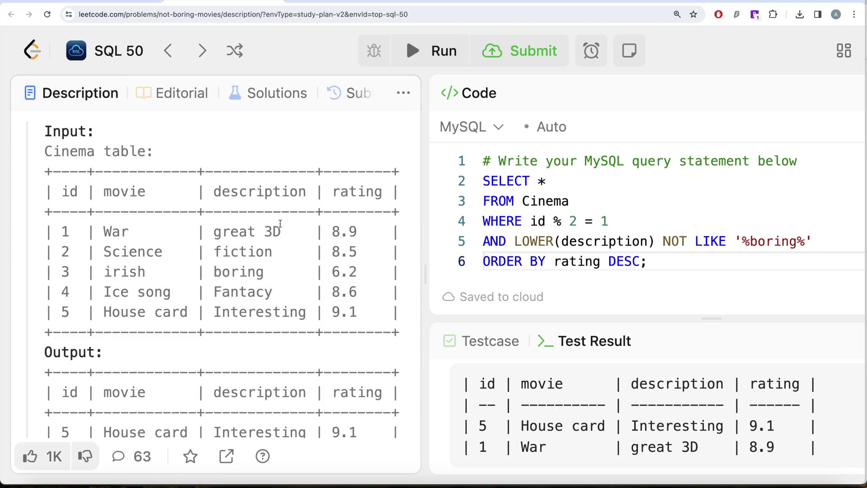